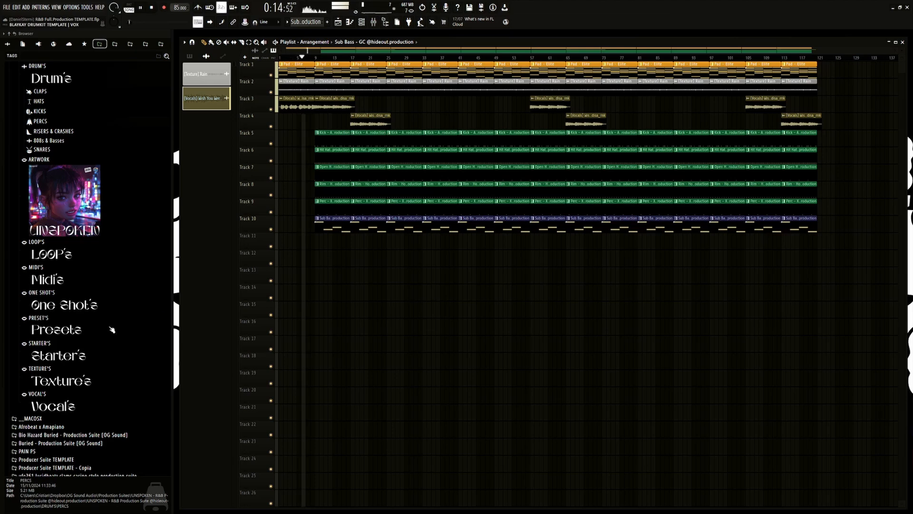
Step: Expand the PRESET'S folder in the UNSPOKEN sound pack and look over the presets it contains
{"action": "left_click", "coordinate": [157, 318]}
{"action": "scroll", "coordinate": [147, 312], "scroll_direction": "down", "scroll_amount": 2}
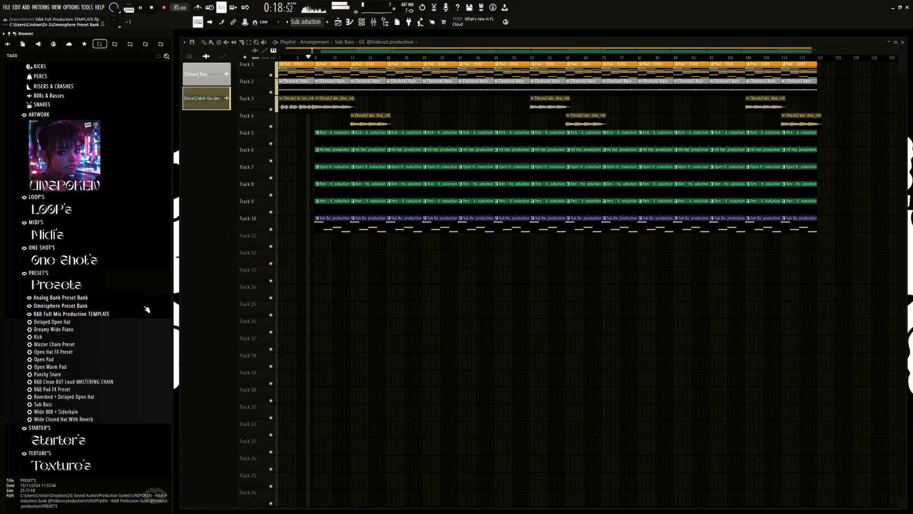
{"action": "scroll", "coordinate": [147, 310], "scroll_direction": "up", "scroll_amount": 2}
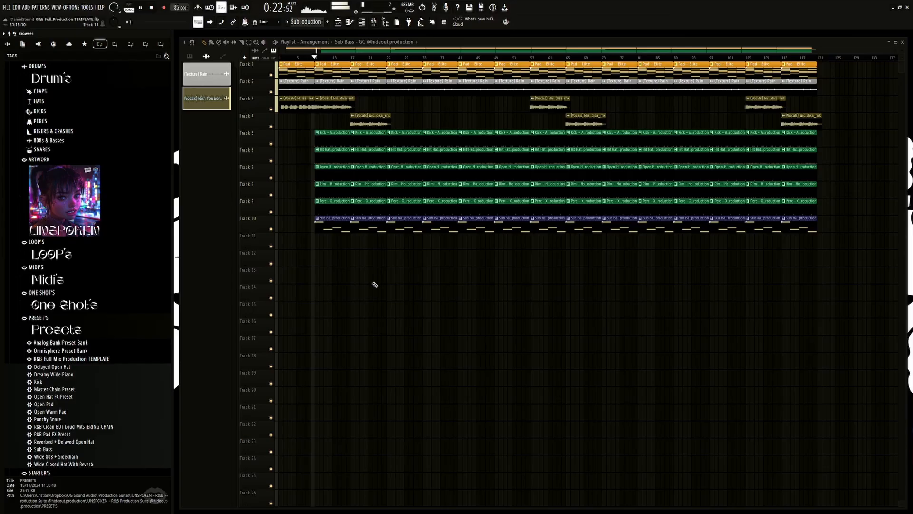
Step: Open the mixer and move its window slightly to sit below the playlist clips
{"action": "left_click", "coordinate": [362, 22]}
{"action": "left_click", "coordinate": [363, 22]}
{"action": "left_click", "coordinate": [363, 22]}
{"action": "left_click", "coordinate": [363, 23]}
{"action": "left_click", "coordinate": [363, 23]}
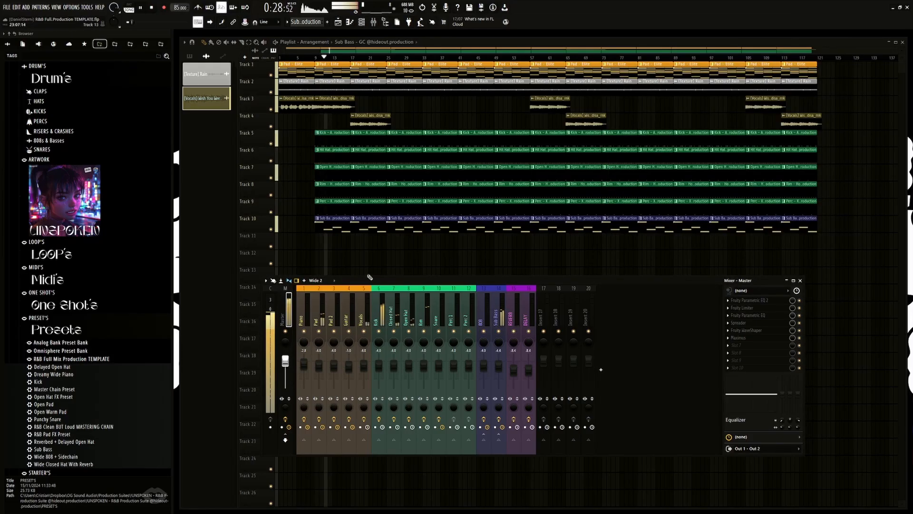
{"action": "left_click_drag", "start_coordinate": [348, 276], "coordinate": [379, 275]}
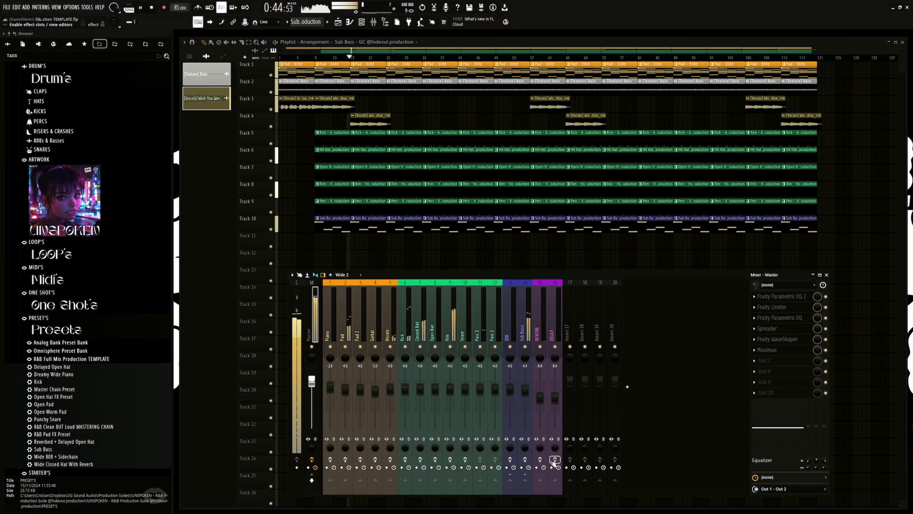
Step: Bypass the Master effects during playback, re-enable effects on Master, all instrument tracks with effects, REVERB and DELAY, and stop the song
{"action": "left_click", "coordinate": [311, 459]}
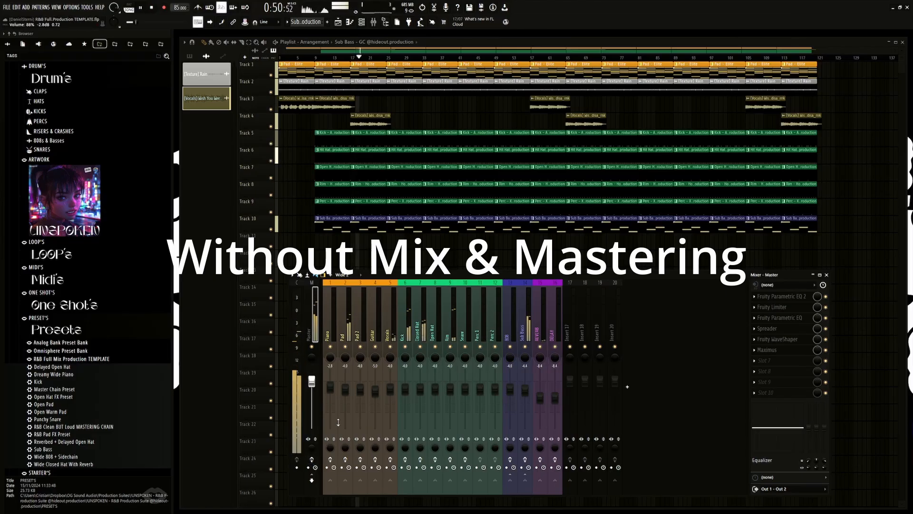
{"action": "left_click", "coordinate": [312, 460]}
{"action": "left_click", "coordinate": [331, 459]}
{"action": "left_click", "coordinate": [346, 460]}
{"action": "left_click", "coordinate": [362, 459]}
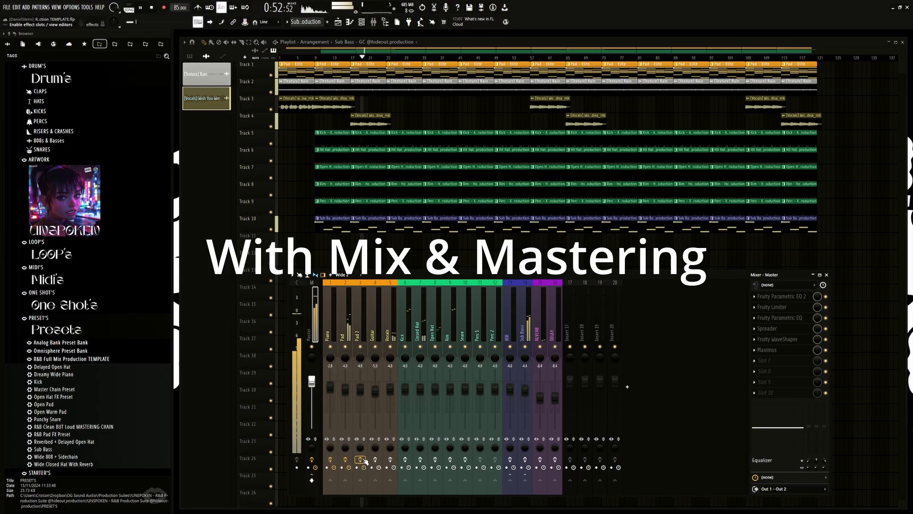
{"action": "left_click", "coordinate": [375, 460]}
{"action": "left_click", "coordinate": [390, 459]}
{"action": "left_click", "coordinate": [405, 460]}
{"action": "left_click", "coordinate": [420, 460]}
{"action": "left_click", "coordinate": [435, 459]}
{"action": "left_click", "coordinate": [450, 460]}
{"action": "left_click", "coordinate": [465, 459]}
{"action": "left_click", "coordinate": [510, 459]}
{"action": "left_click", "coordinate": [525, 460]}
{"action": "left_click", "coordinate": [540, 459]}
{"action": "left_click", "coordinate": [555, 459]}
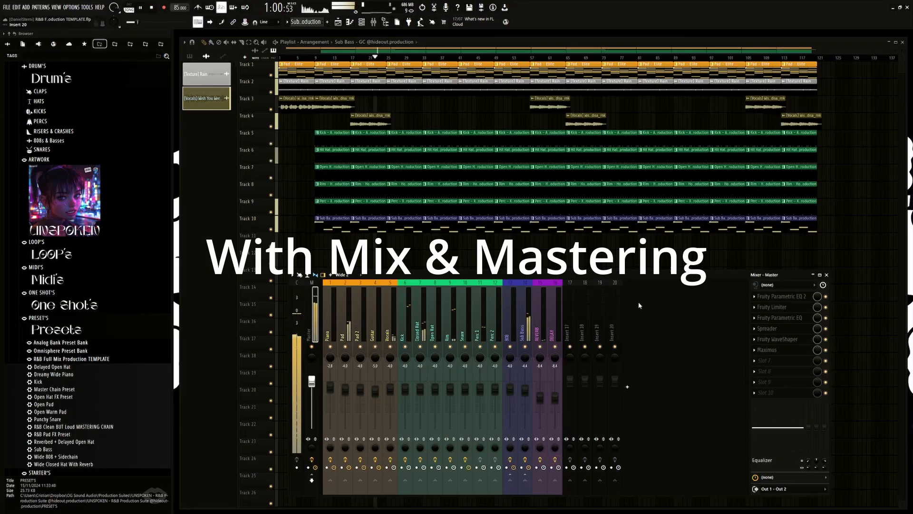
{"action": "key", "text": "space"}
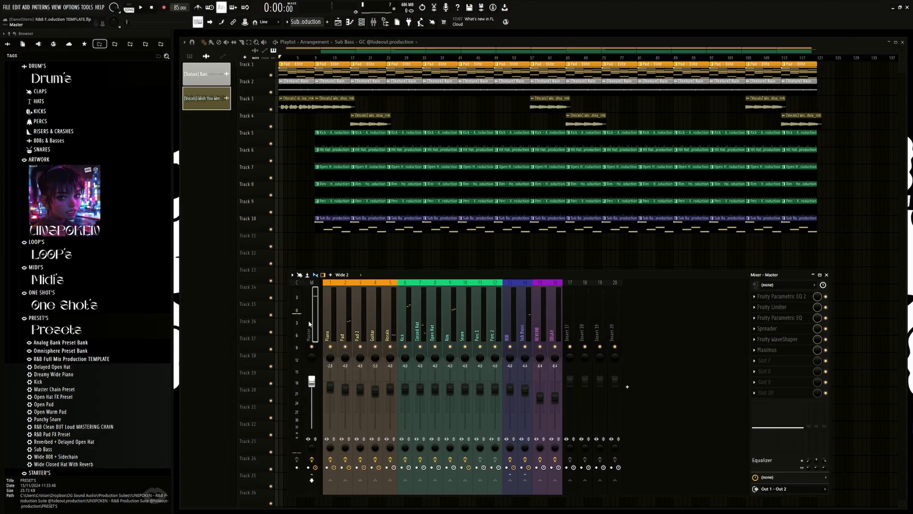
Step: Play the Pad clips on Track 1 in solo and select the Pad track in the mixer
{"action": "scroll", "coordinate": [98, 301], "scroll_direction": "down", "scroll_amount": 2}
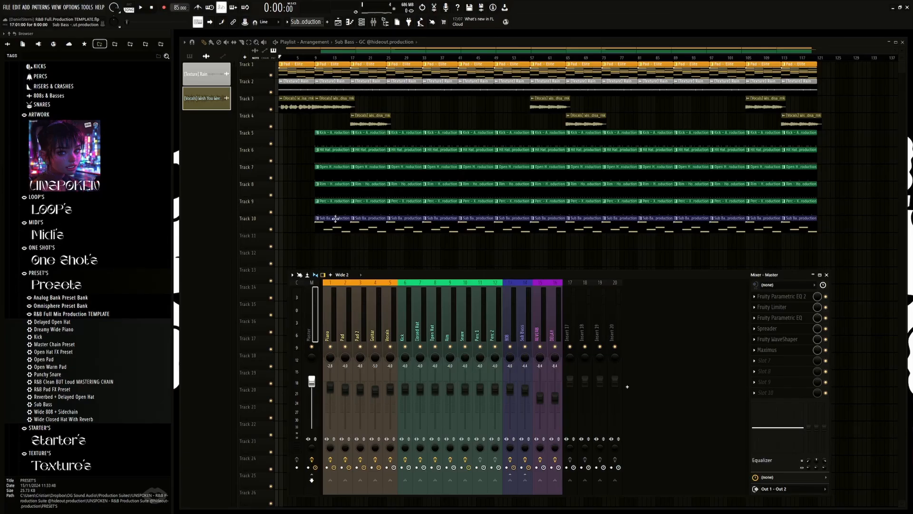
{"action": "left_click", "coordinate": [327, 322]}
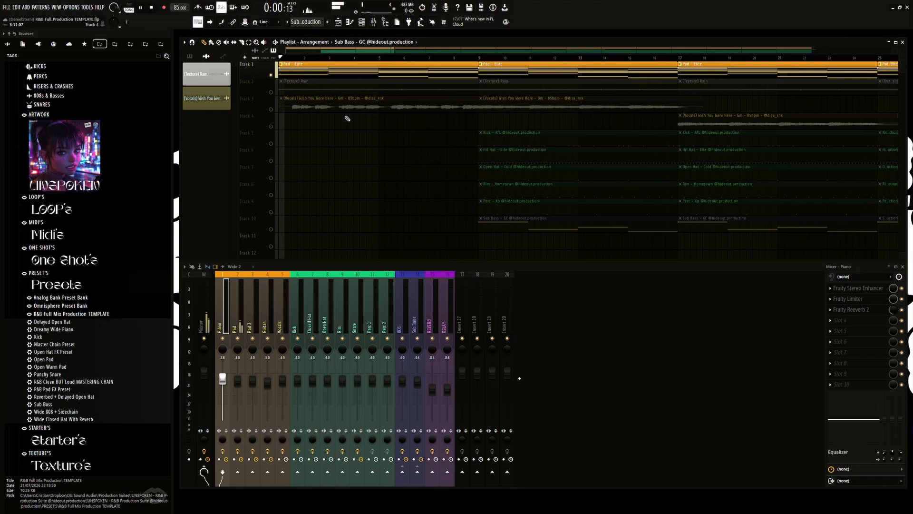
{"action": "key", "text": "space"}
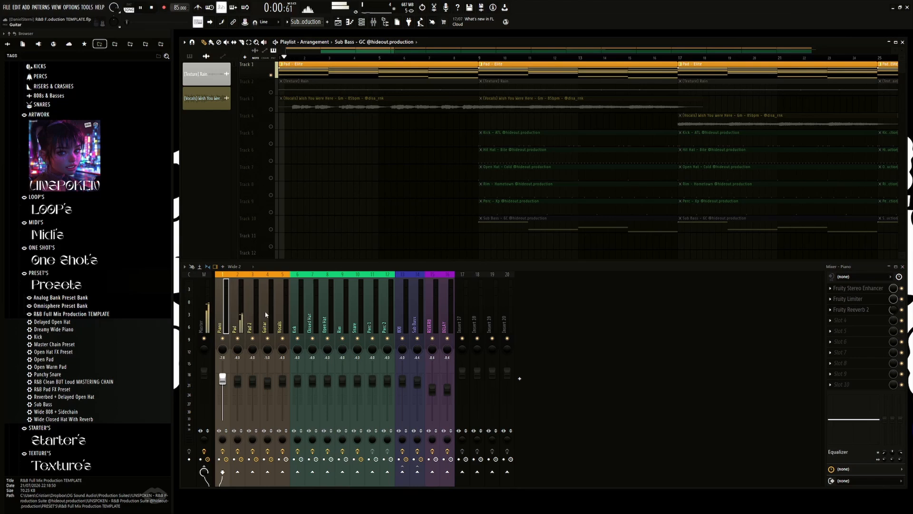
{"action": "left_click", "coordinate": [246, 317]}
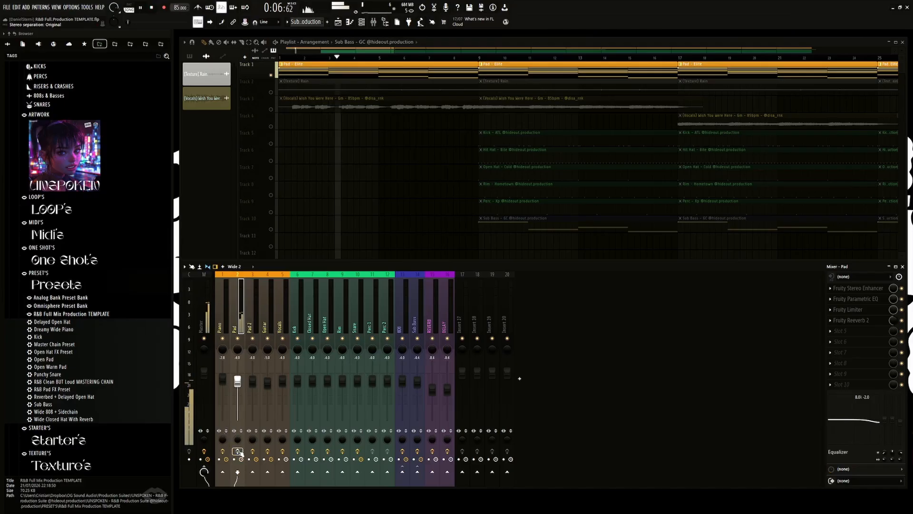
{"action": "key", "text": "space"}
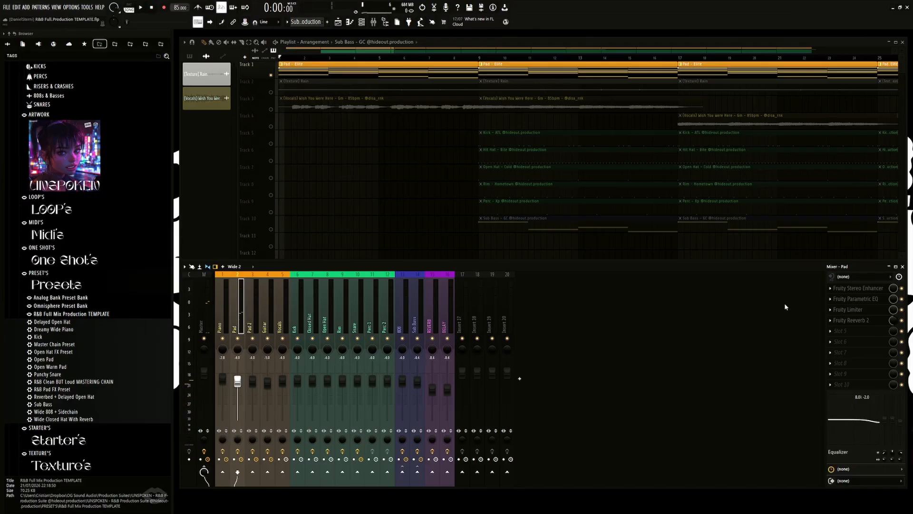
Step: Open the Pad's Fruity Stereo Enhancer, Parametric EQ and Limiter, and try a limiter compressor threshold of about -14.1 dB during playback
{"action": "left_click", "coordinate": [847, 290]}
{"action": "left_click_drag", "start_coordinate": [252, 67], "coordinate": [366, 146]}
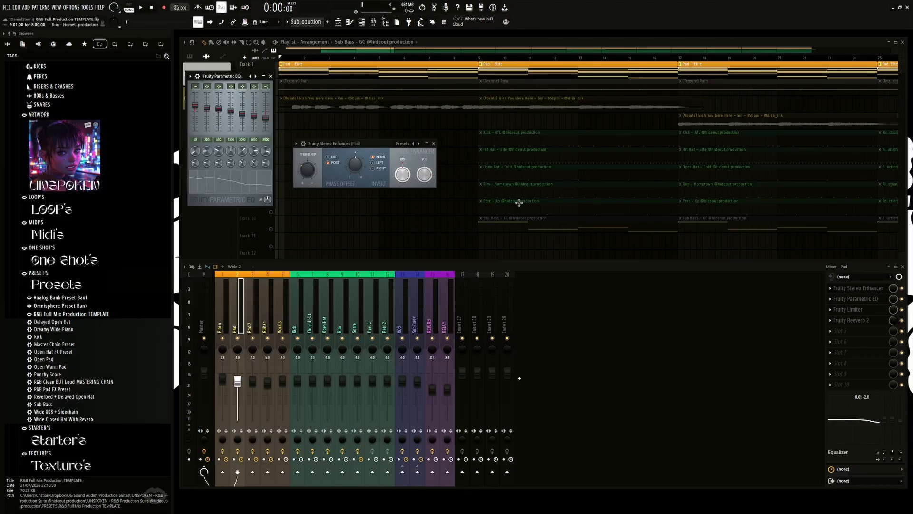
{"action": "left_click", "coordinate": [856, 312]}
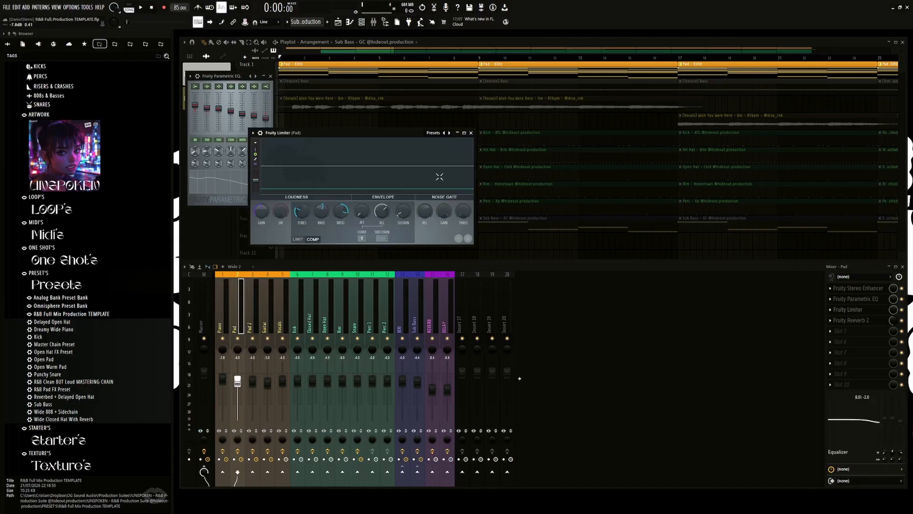
{"action": "left_click_drag", "start_coordinate": [369, 131], "coordinate": [586, 112]}
{"action": "key", "text": "space"}
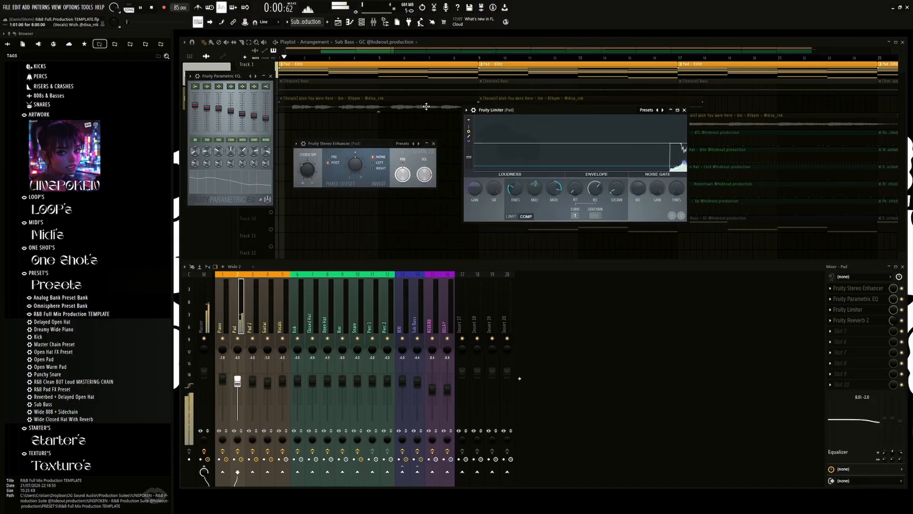
{"action": "left_click_drag", "start_coordinate": [520, 190], "coordinate": [520, 177]}
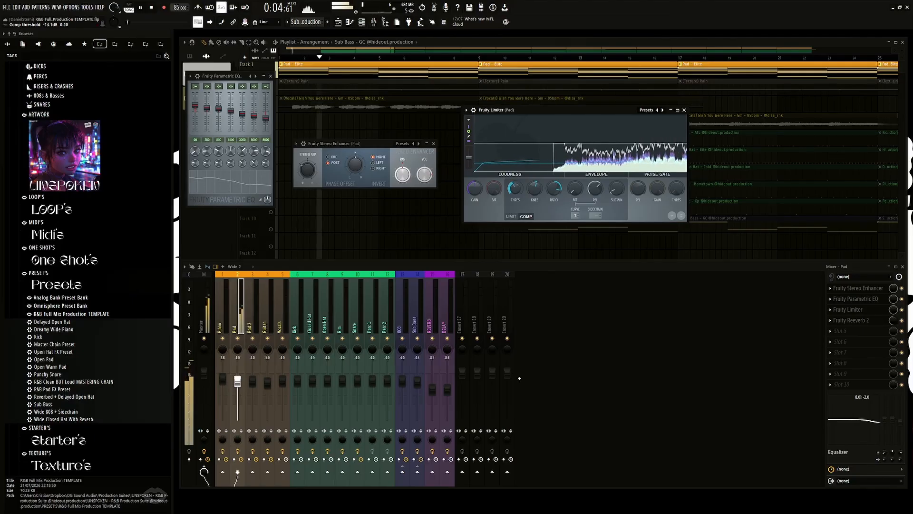
Step: Open the Pad's Fruity Reeverb 2 and listen to the Pad while toggling its mixer effects
{"action": "left_click", "coordinate": [851, 320]}
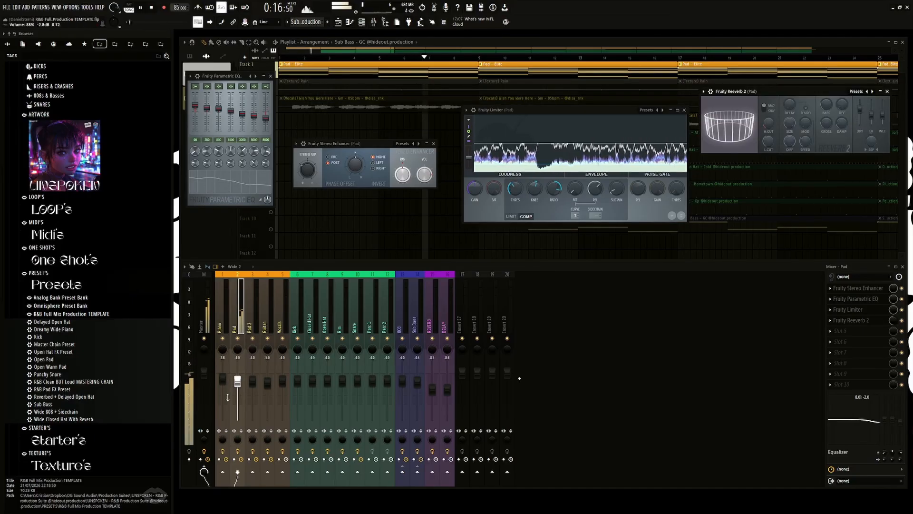
{"action": "key", "text": "space"}
{"action": "left_click", "coordinate": [239, 452]}
{"action": "key", "text": "space"}
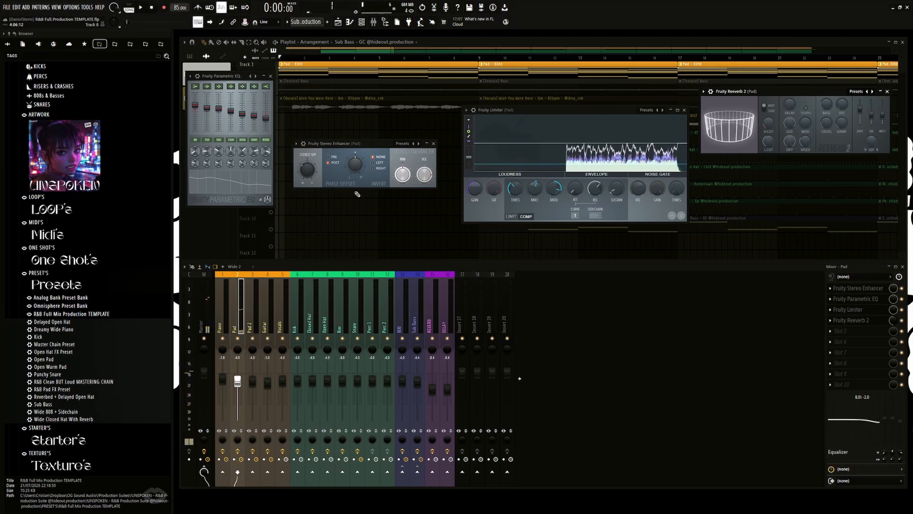
{"action": "key", "text": "space"}
Step: Solo the Rain texture on Track 2 and play it back
{"action": "right_click", "coordinate": [295, 127]}
{"action": "right_click", "coordinate": [272, 92]}
{"action": "key", "text": "space"}
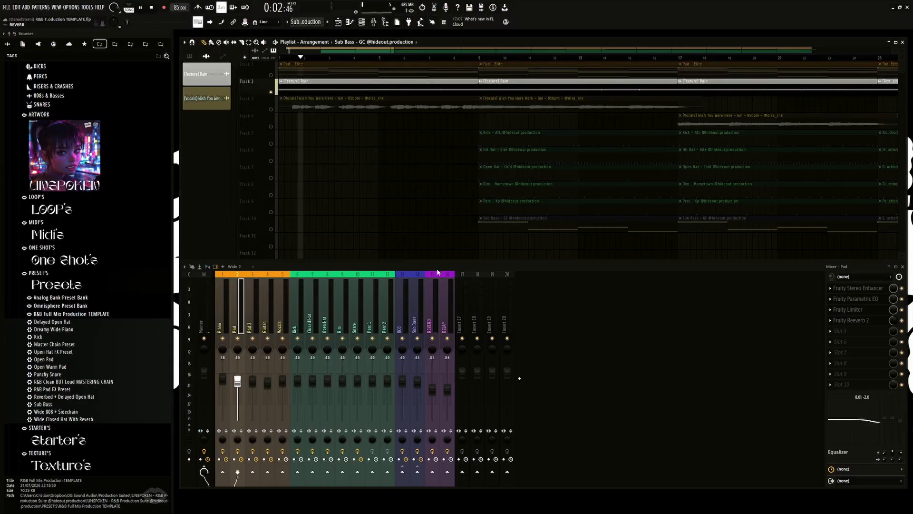
{"action": "key", "text": "space"}
Step: Solo the vocal clips on Track 3, play them back and select the Vocals track in the mixer
{"action": "right_click", "coordinate": [269, 97]}
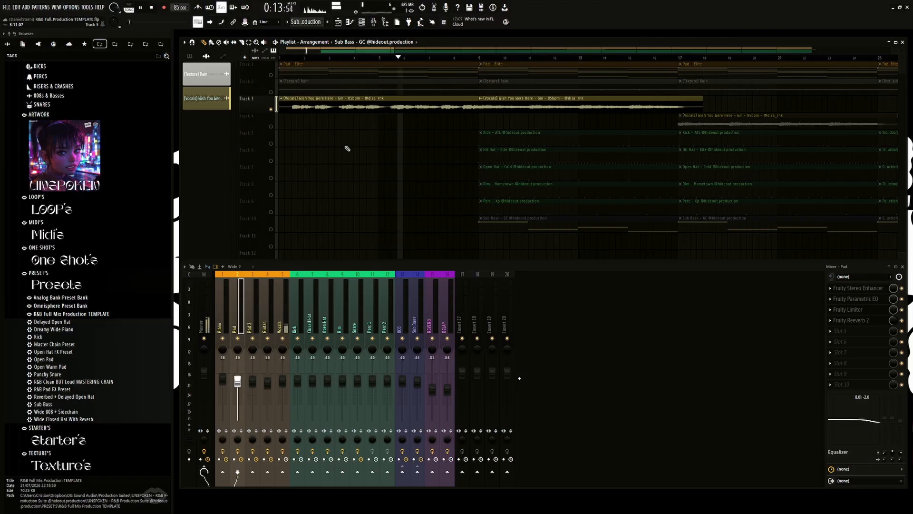
{"action": "key", "text": "space"}
{"action": "left_click", "coordinate": [284, 299]}
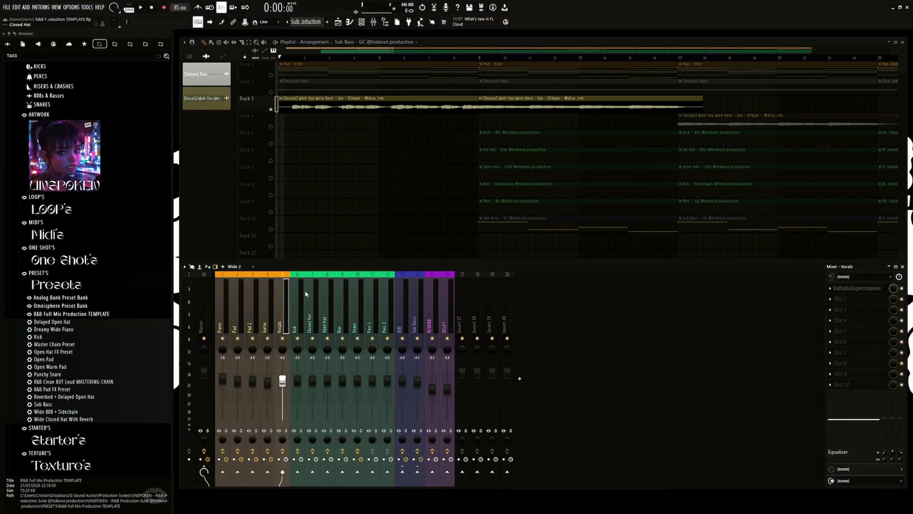
Step: Select the Kick mixer track and leave only the drum clips on Tracks 5 to 9 active in the playlist
{"action": "left_click", "coordinate": [303, 298]}
{"action": "scroll", "coordinate": [414, 139], "scroll_direction": "down", "scroll_amount": 5}
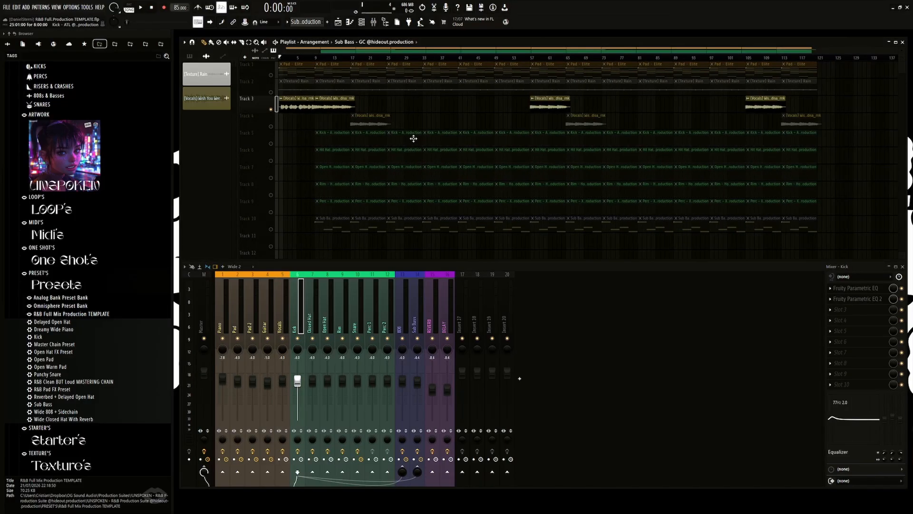
{"action": "right_click", "coordinate": [273, 98]}
{"action": "right_click", "coordinate": [272, 105]}
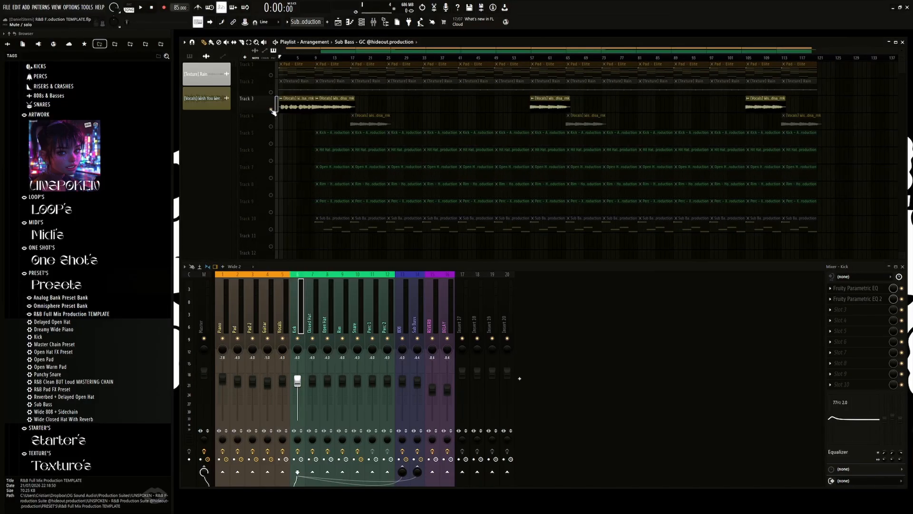
{"action": "right_click", "coordinate": [271, 109]}
{"action": "right_click", "coordinate": [272, 144]}
{"action": "left_click", "coordinate": [272, 161]}
{"action": "left_click", "coordinate": [272, 178]}
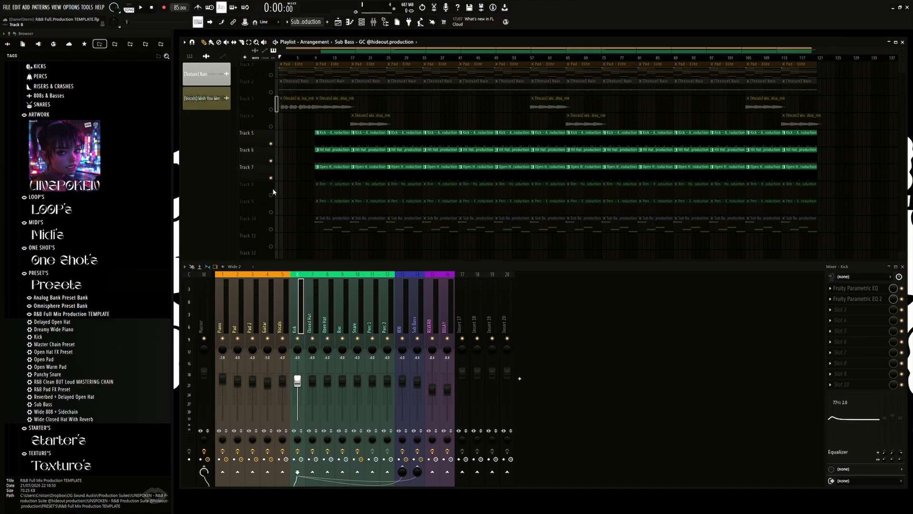
{"action": "left_click", "coordinate": [272, 195]}
{"action": "left_click", "coordinate": [272, 212]}
Step: Set the playhead to bar 9 and play the isolated drum tracks from there
{"action": "scroll", "coordinate": [305, 150], "scroll_direction": "up", "scroll_amount": 2}
{"action": "left_click", "coordinate": [332, 58]}
{"action": "scroll", "coordinate": [335, 131], "scroll_direction": "up", "scroll_amount": 1}
{"action": "key", "text": "space"}
Step: Inspect the effect slots of the Closed Hat, Perc 1, Perc 2, Rim and Kick mixer tracks during playback
{"action": "left_click", "coordinate": [314, 310]}
{"action": "left_click", "coordinate": [370, 310]}
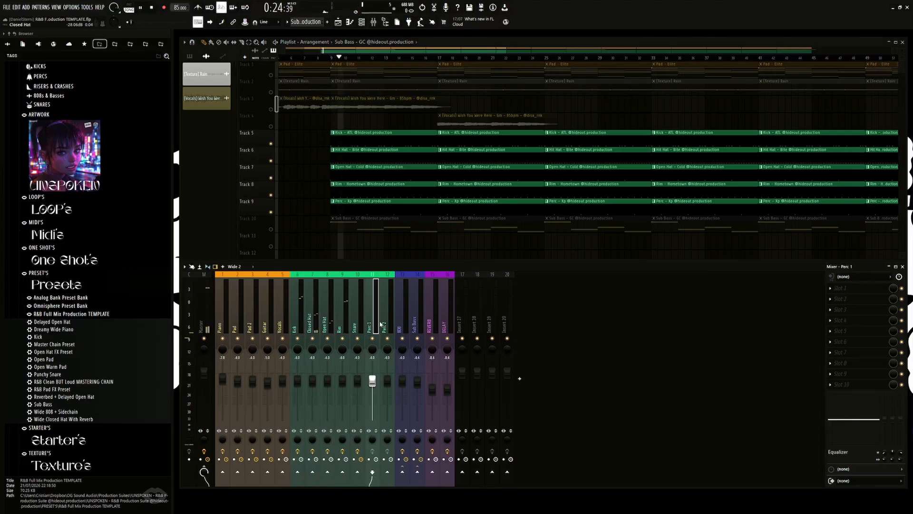
{"action": "left_click", "coordinate": [388, 314]}
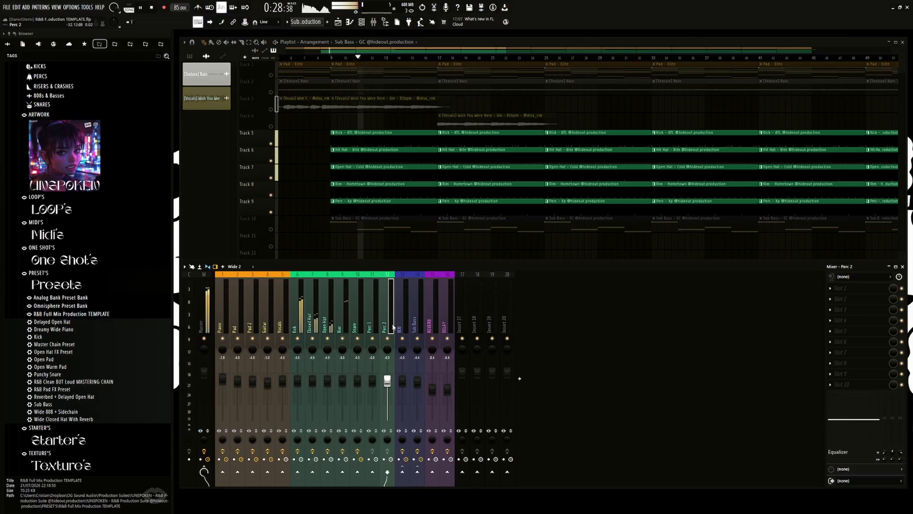
{"action": "left_click", "coordinate": [339, 309]}
{"action": "left_click", "coordinate": [314, 315]}
{"action": "left_click", "coordinate": [299, 315]}
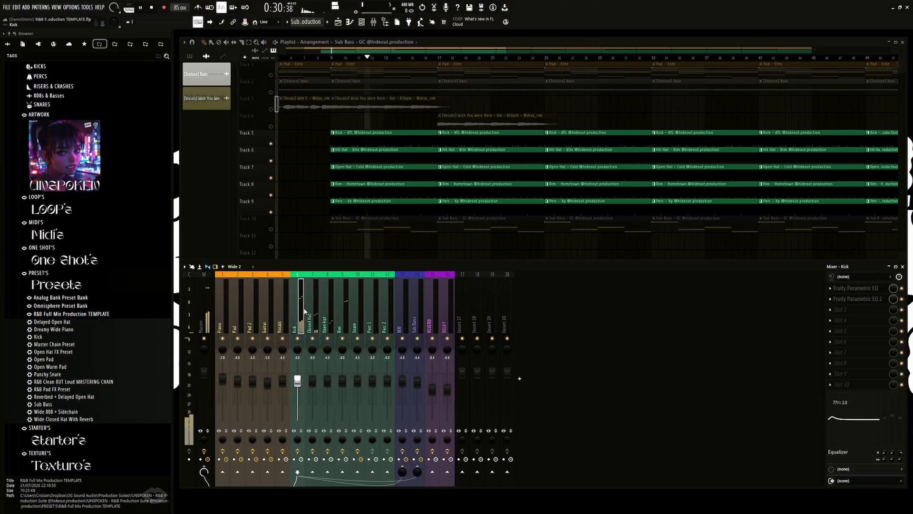
Step: Open the Kick's Fruity Parametric EQ and Parametric EQ 2 side by side and play the drums to view the kick's spectrum
{"action": "left_click", "coordinate": [855, 288]}
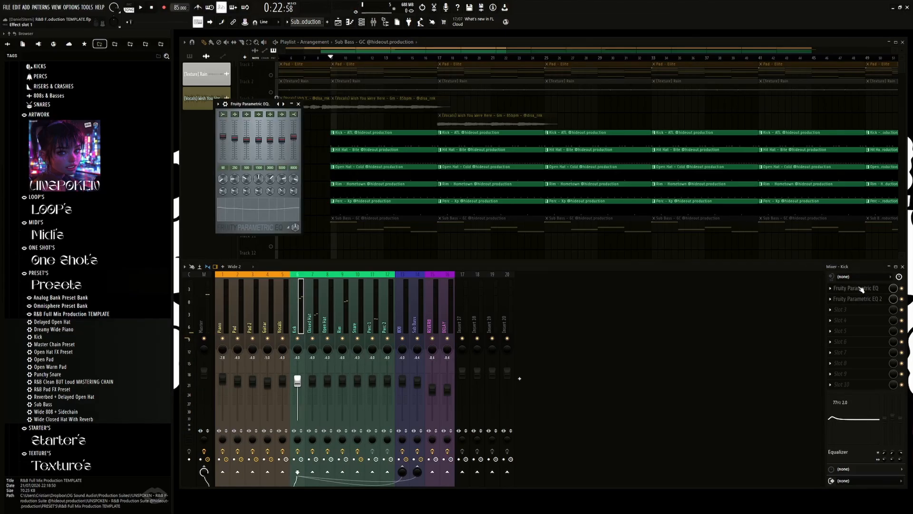
{"action": "left_click", "coordinate": [857, 299]}
{"action": "left_click_drag", "start_coordinate": [333, 116], "coordinate": [439, 108]}
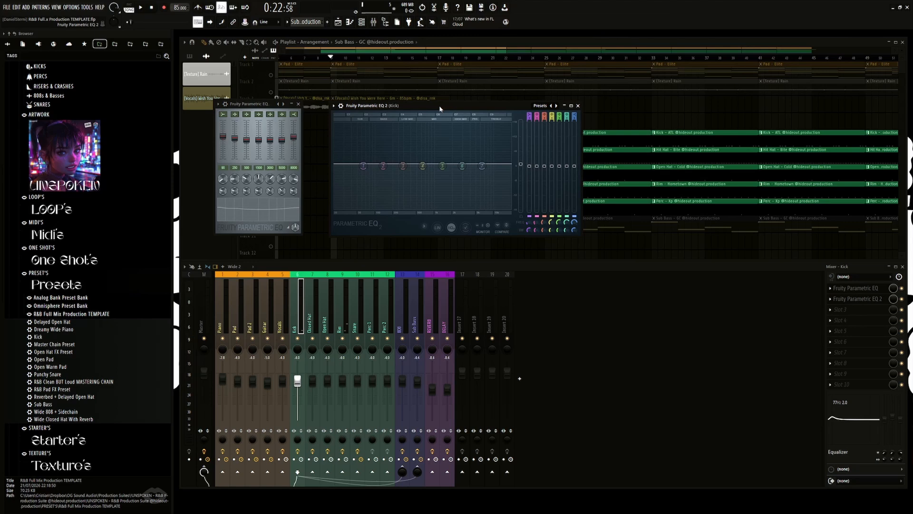
{"action": "left_click_drag", "start_coordinate": [440, 109], "coordinate": [431, 107]}
{"action": "key", "text": "space"}
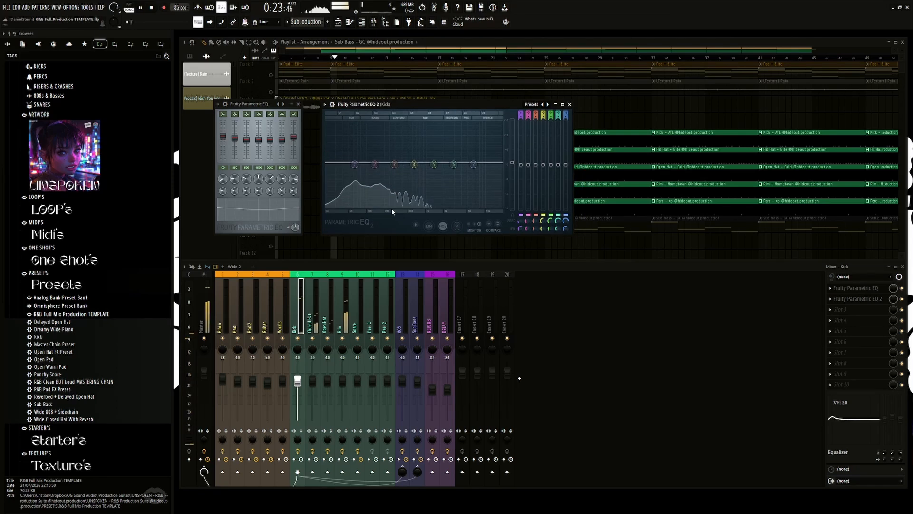
{"action": "key", "text": "space"}
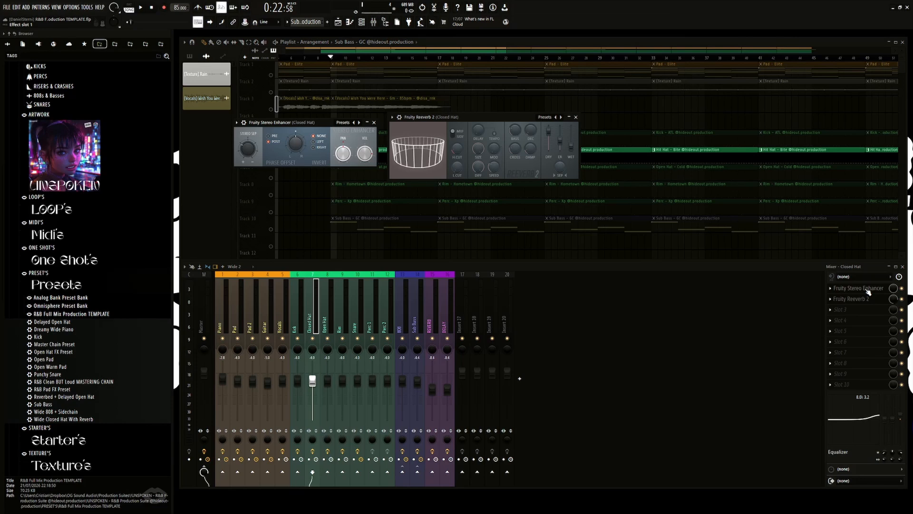
Step: Play the soloed Closed Hat on Track 6 with its Stereo Enhancer and Reeverb 2 open, and stop playback
{"action": "key", "text": "space"}
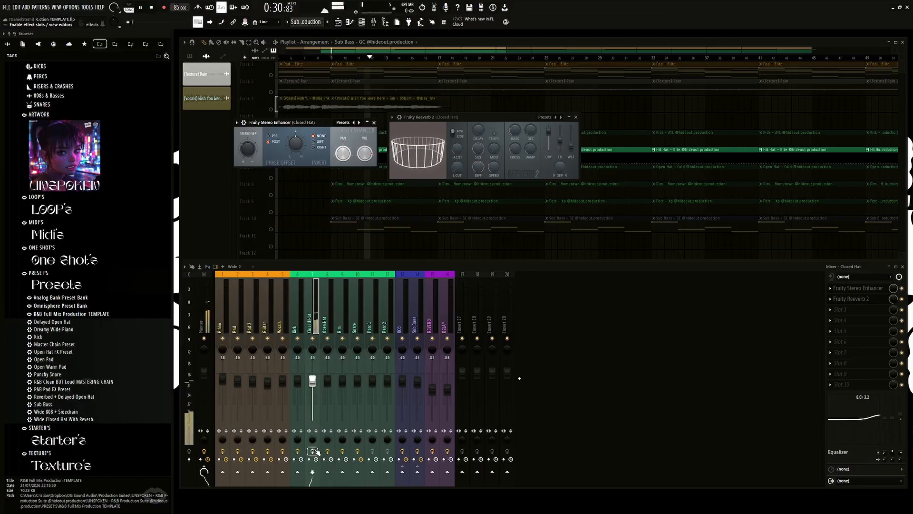
{"action": "key", "text": "space"}
Step: Solo the Open Hat clips on Track 7 and close the Closed Hat's effect windows
{"action": "right_click", "coordinate": [271, 178]}
{"action": "left_click", "coordinate": [374, 122]}
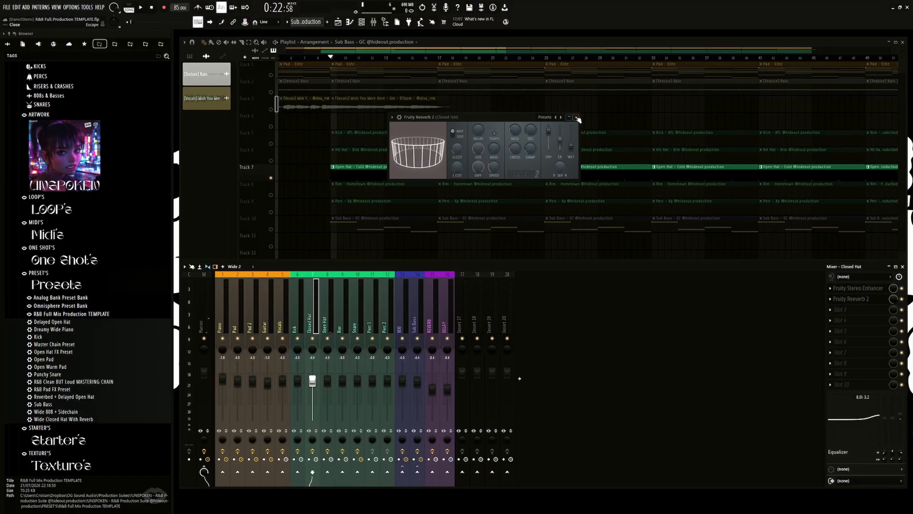
{"action": "left_click", "coordinate": [576, 117]}
Step: Open the Open Hat's Fruity Reeverb 2 and Fruity Delay 3 and place the two windows side by side
{"action": "left_click", "coordinate": [333, 307]}
{"action": "left_click", "coordinate": [857, 288]}
{"action": "left_click", "coordinate": [868, 296]}
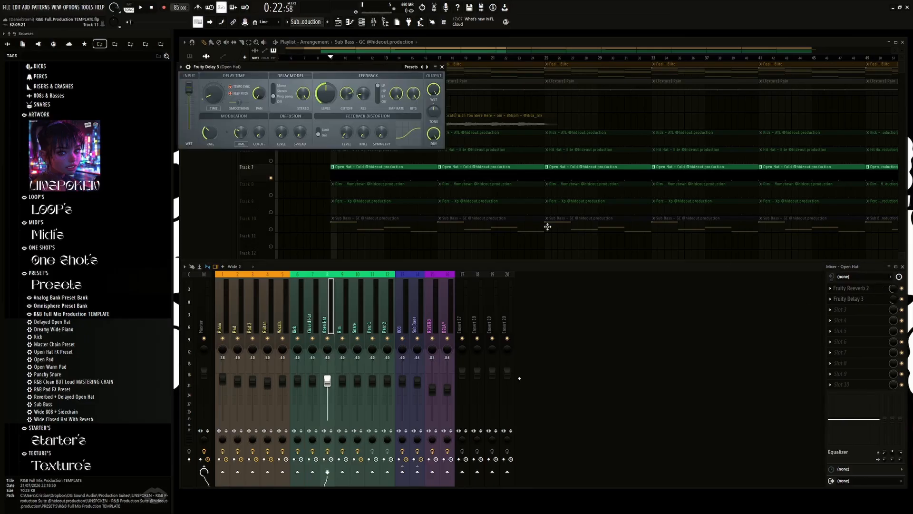
{"action": "left_click_drag", "start_coordinate": [338, 67], "coordinate": [548, 78]}
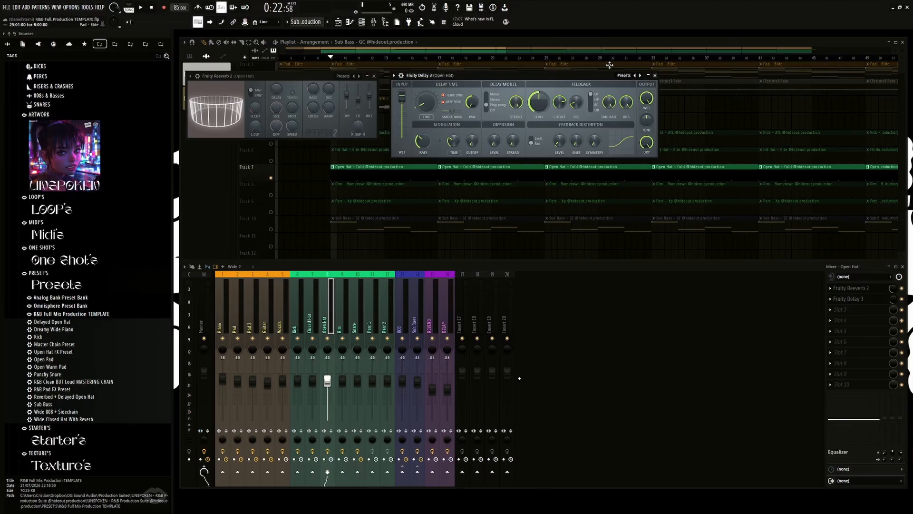
Step: Close the Open Hat's Fruity Delay 3 and Fruity Reeverb 2 windows
{"action": "left_click", "coordinate": [621, 76]}
{"action": "left_click", "coordinate": [570, 71]}
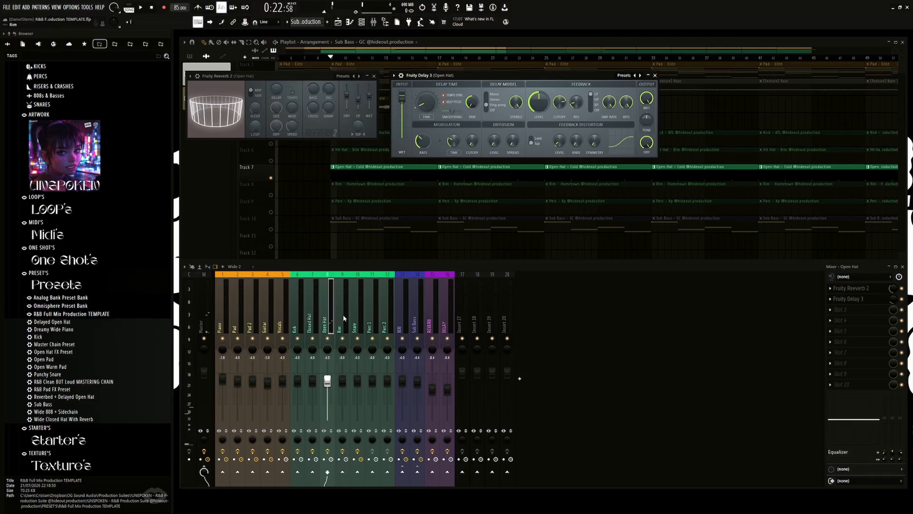
{"action": "left_click", "coordinate": [655, 75]}
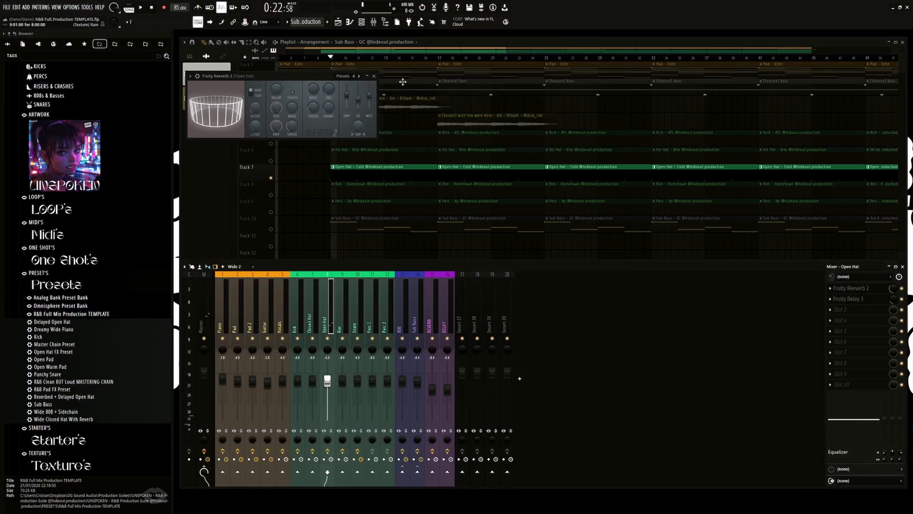
{"action": "left_click", "coordinate": [374, 77]}
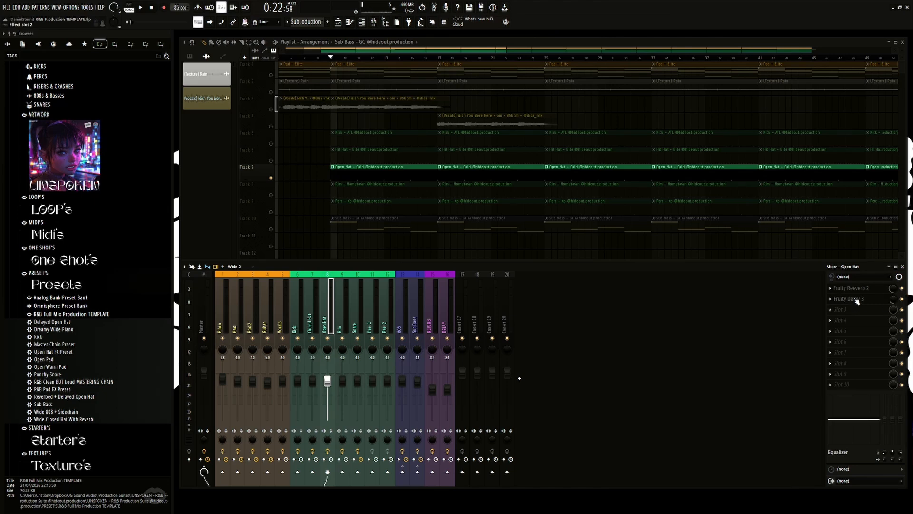
Step: Select the Rim mixer track, play its soloed clips on Track 8, and restore all playlist tracks
{"action": "left_click", "coordinate": [343, 316]}
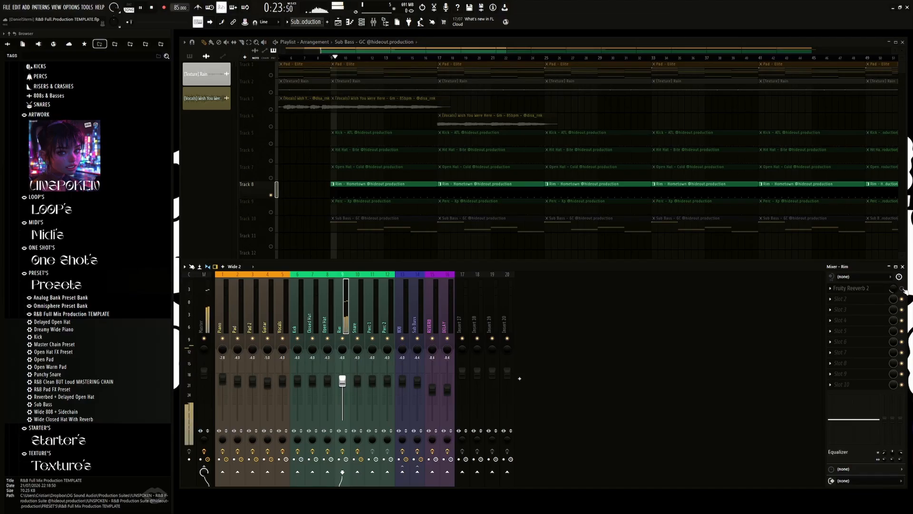
{"action": "key", "text": "space"}
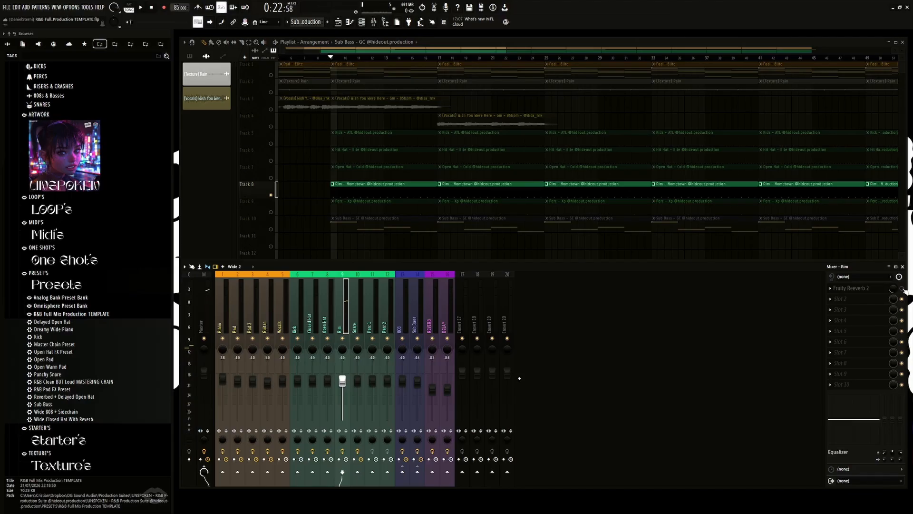
{"action": "left_click", "coordinate": [271, 195], "text": "ctrl"}
Step: Review the effect slots of the Snare, Perc 1, Perc 2 and 808 mixer tracks in turn
{"action": "left_click", "coordinate": [357, 297]}
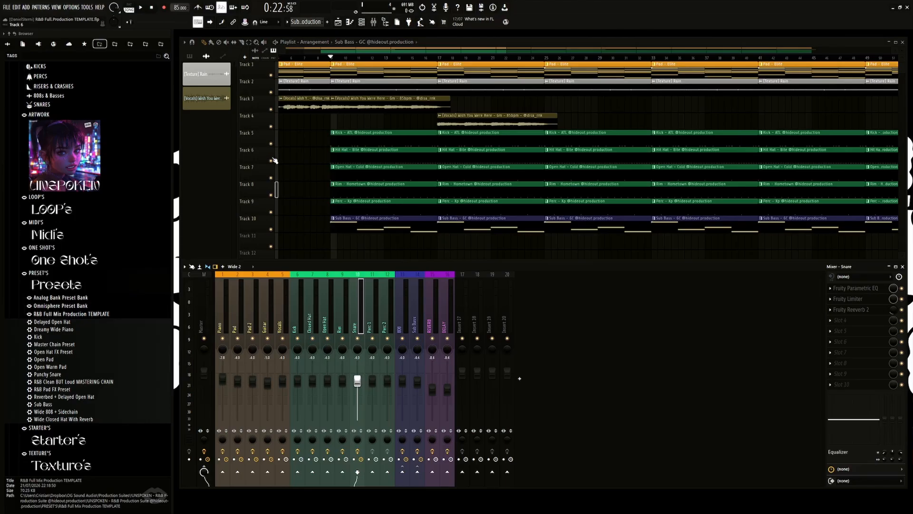
{"action": "left_click", "coordinate": [375, 308]}
{"action": "left_click", "coordinate": [388, 312]}
{"action": "left_click", "coordinate": [408, 318]}
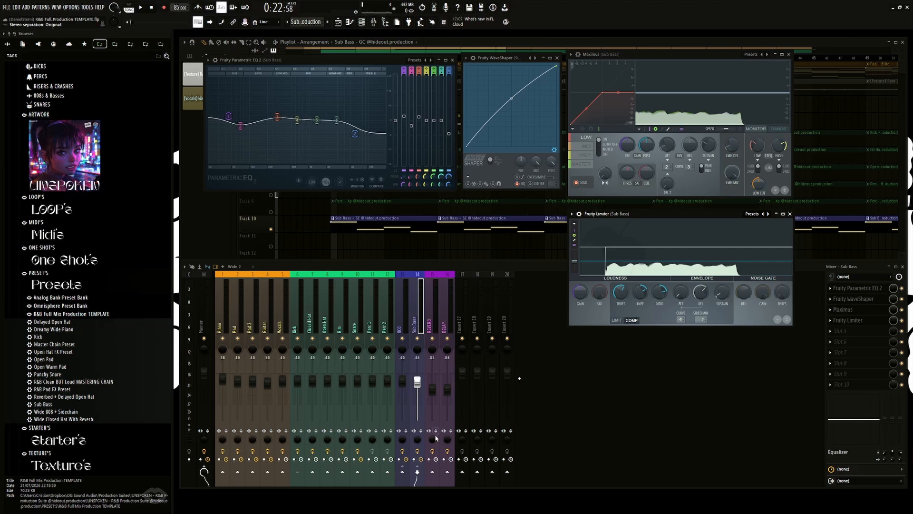
Step: Play and stop the soloed Sub Bass with its effects open, and view the Mid and High bands in Maximus
{"action": "key", "text": "space"}
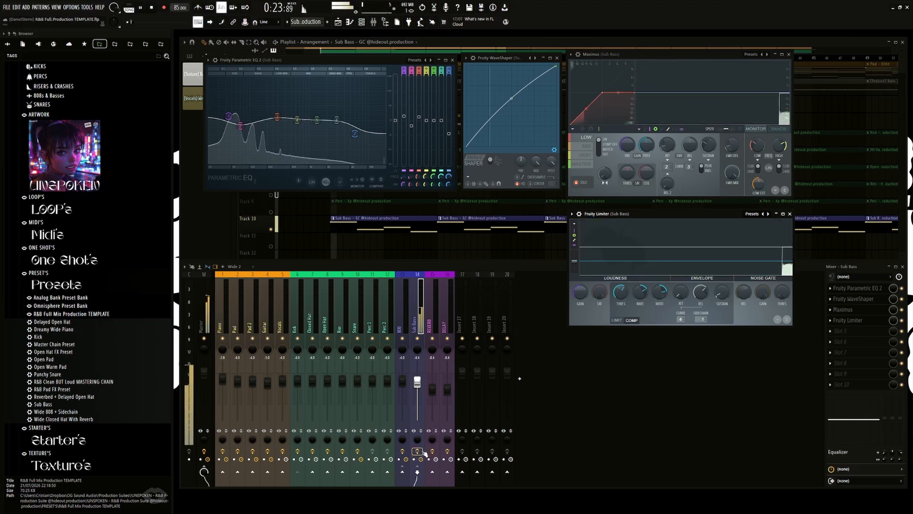
{"action": "key", "text": "space"}
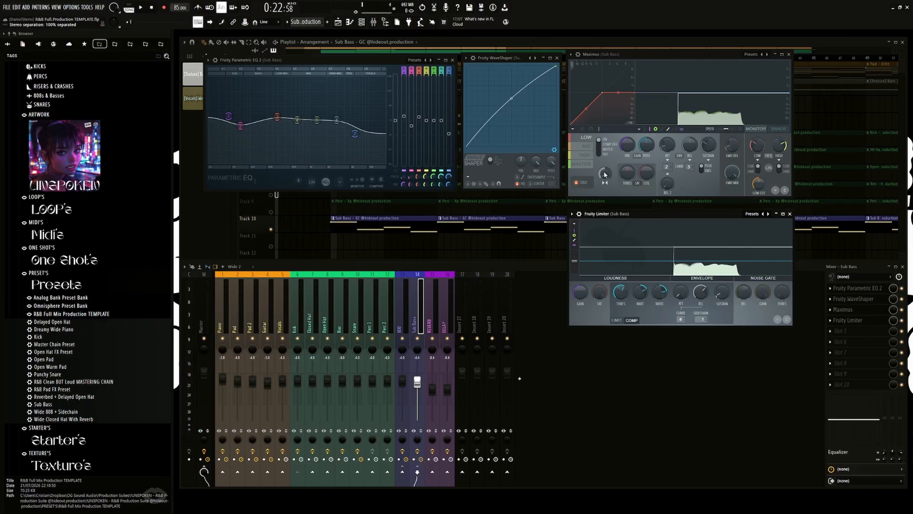
{"action": "left_click", "coordinate": [588, 147]}
{"action": "left_click", "coordinate": [594, 155]}
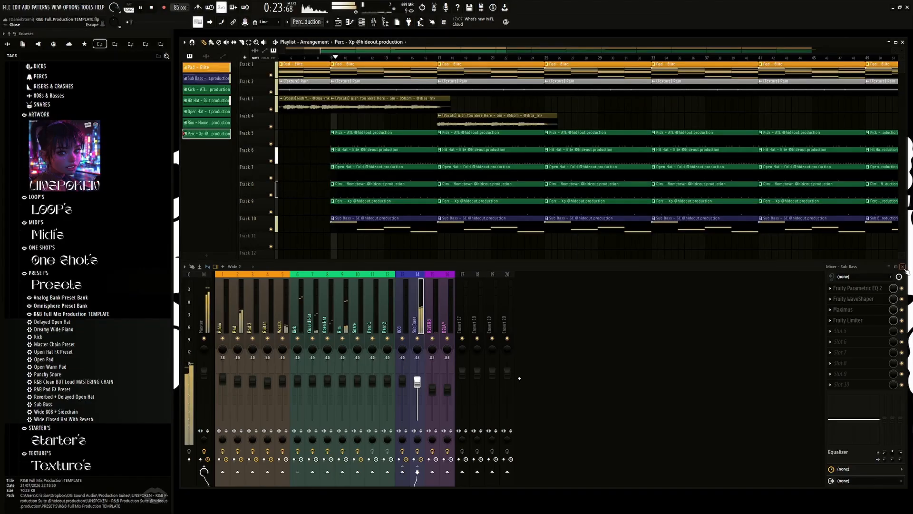
Step: Close the mixer and extend the playlist downward to view the full arrangement, reopen the mixer, and stop playback
{"action": "left_click", "coordinate": [903, 267]}
{"action": "left_click_drag", "start_coordinate": [502, 263], "coordinate": [501, 415]}
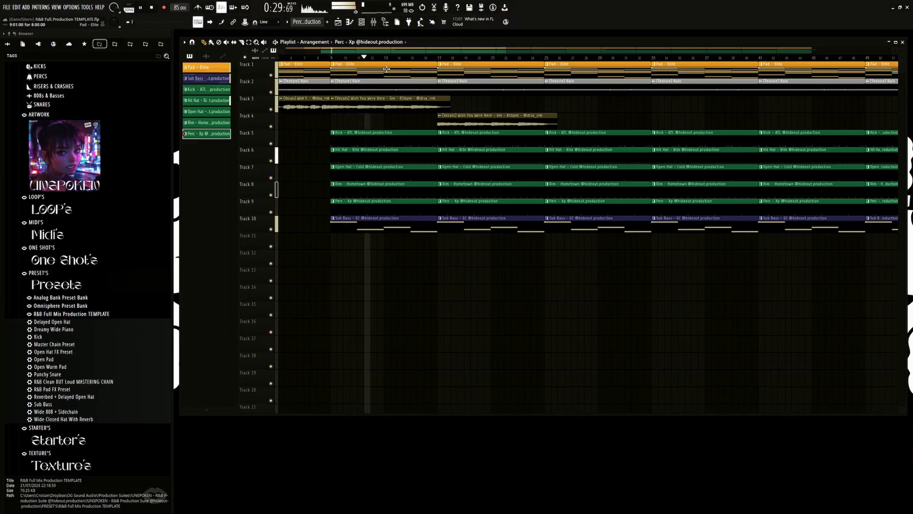
{"action": "left_click", "coordinate": [374, 22]}
{"action": "key", "text": "space"}
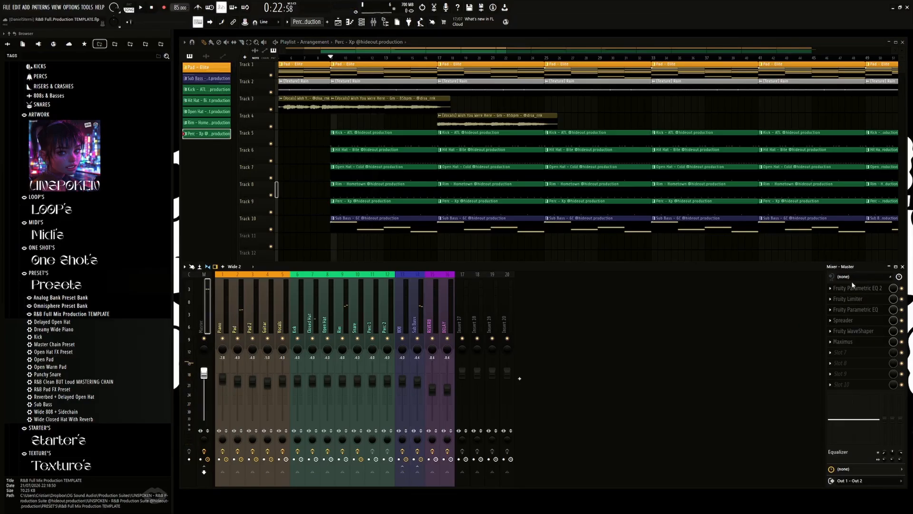
Step: Open the Master's Fruity Parametric EQ 2 and Fruity Limiter, place them side by side, and start playback
{"action": "left_click", "coordinate": [864, 288]}
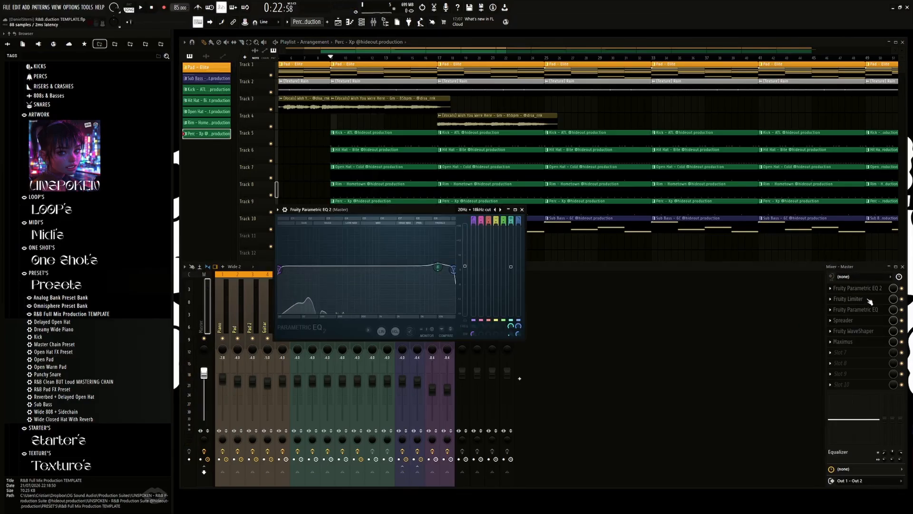
{"action": "left_click", "coordinate": [863, 298]}
{"action": "left_click_drag", "start_coordinate": [417, 202], "coordinate": [399, 99]}
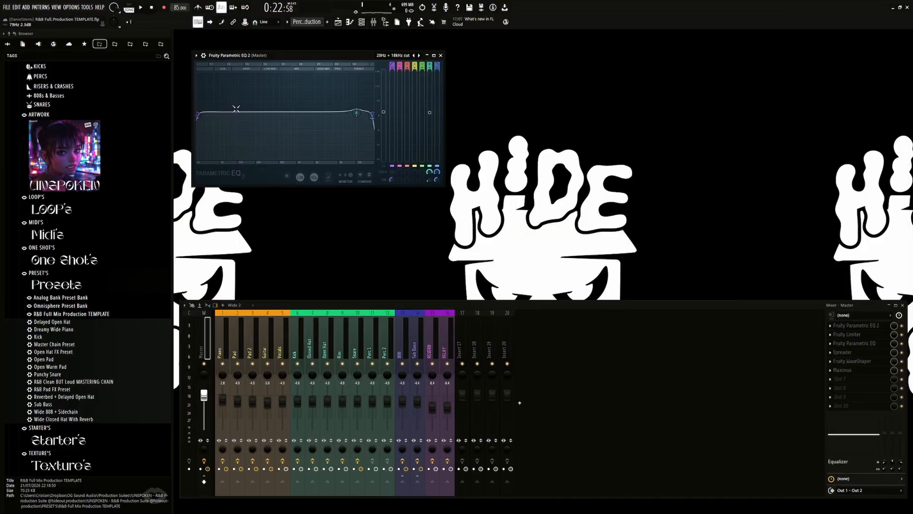
{"action": "key", "text": "space"}
{"action": "left_click", "coordinate": [857, 335]}
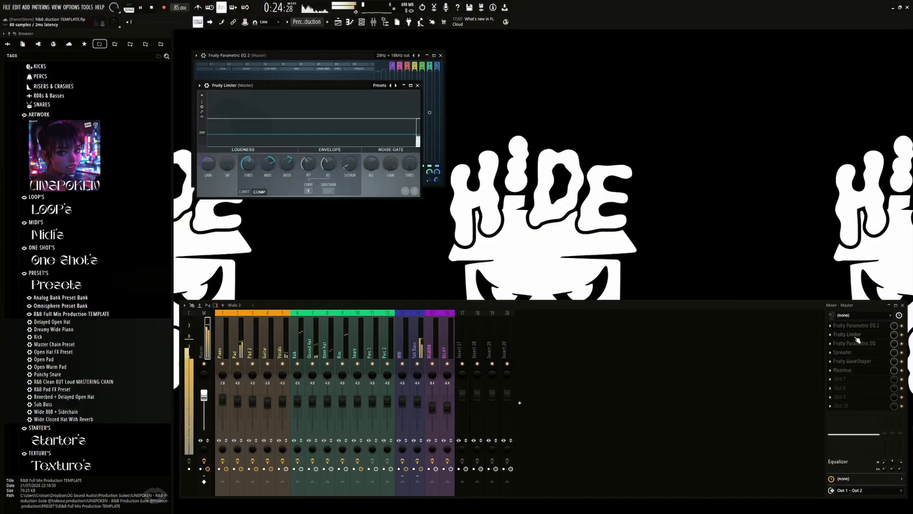
{"action": "left_click_drag", "start_coordinate": [332, 89], "coordinate": [584, 57]}
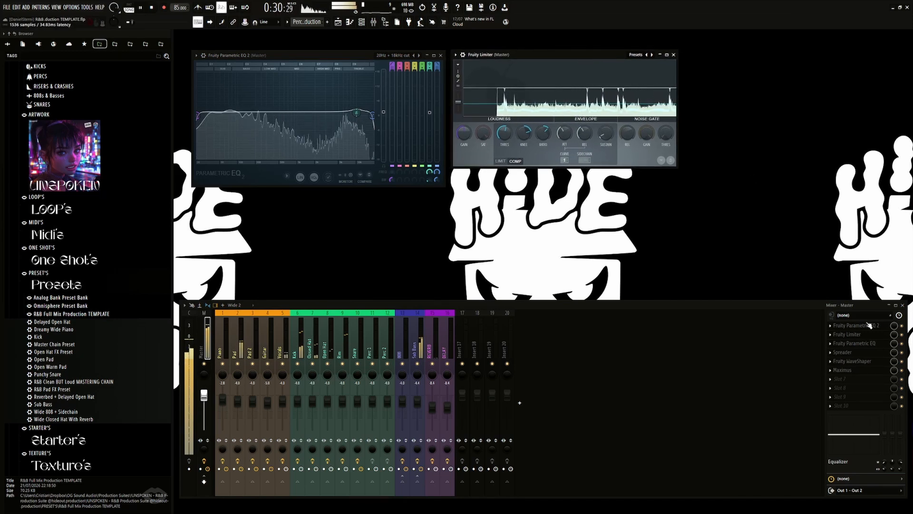
Step: Open the Master's Fruity Parametric EQ beside the Fruity Limiter and its Spreader below Parametric EQ 2
{"action": "left_click", "coordinate": [869, 344]}
{"action": "left_click_drag", "start_coordinate": [243, 54], "coordinate": [726, 53]}
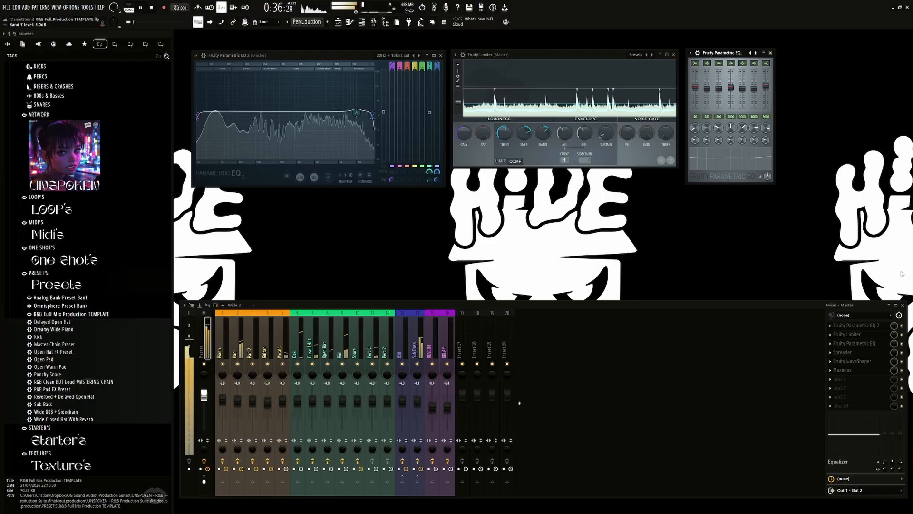
{"action": "left_click", "coordinate": [873, 356]}
{"action": "left_click_drag", "start_coordinate": [328, 104], "coordinate": [322, 194]}
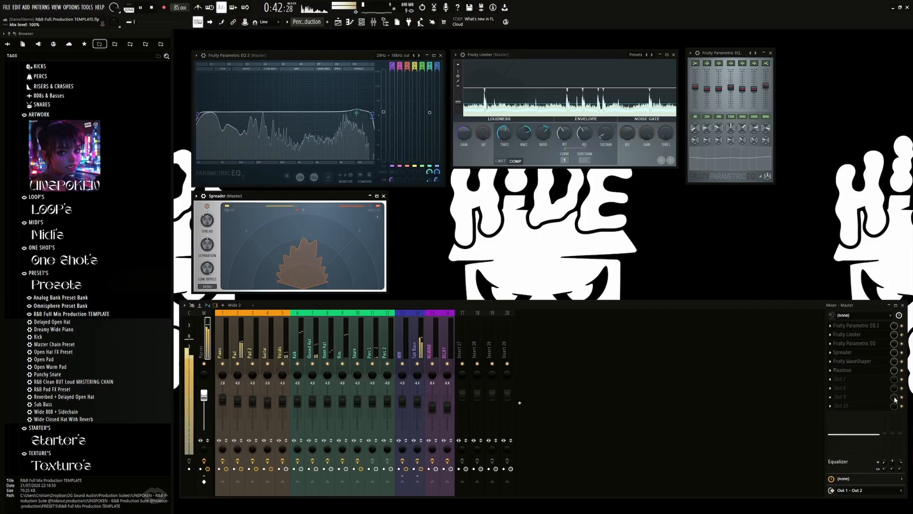
Step: Open the Master's Fruity WaveShaper below the Fruity Limiter and reduce the mixer's height to make room
{"action": "left_click", "coordinate": [880, 363]}
{"action": "left_click_drag", "start_coordinate": [289, 129], "coordinate": [505, 178]}
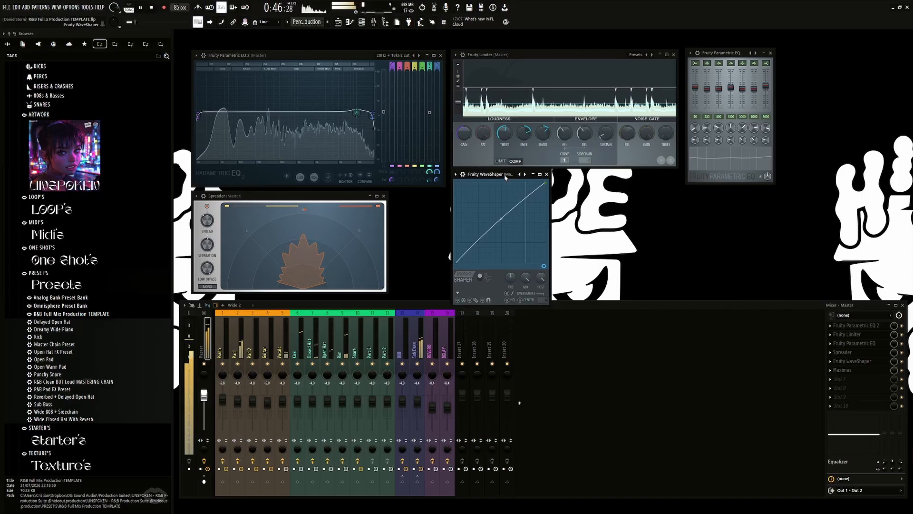
{"action": "left_click", "coordinate": [573, 304]}
{"action": "left_click_drag", "start_coordinate": [573, 300], "coordinate": [573, 315]}
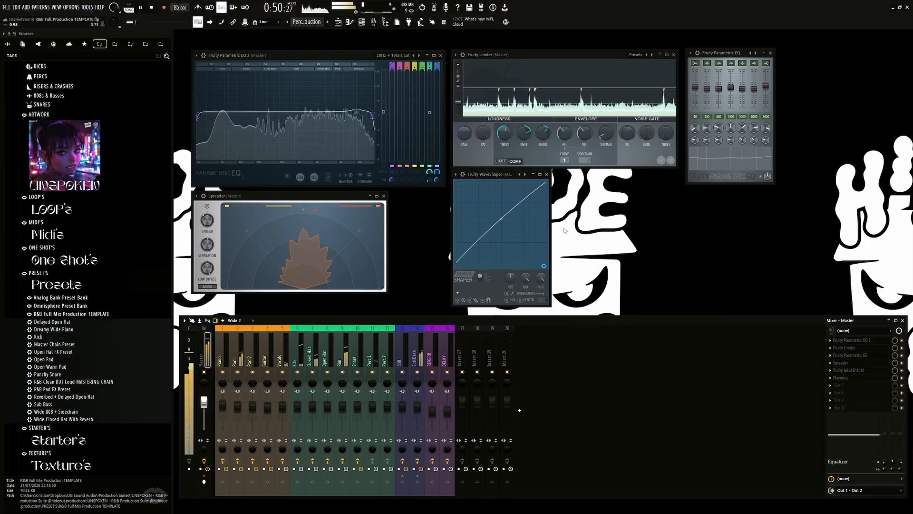
Step: Open the Master's Maximus beside the WaveShaper, move the Fruity Parametric EQ clear of it, and view the Maximus preset list
{"action": "left_click", "coordinate": [872, 379]}
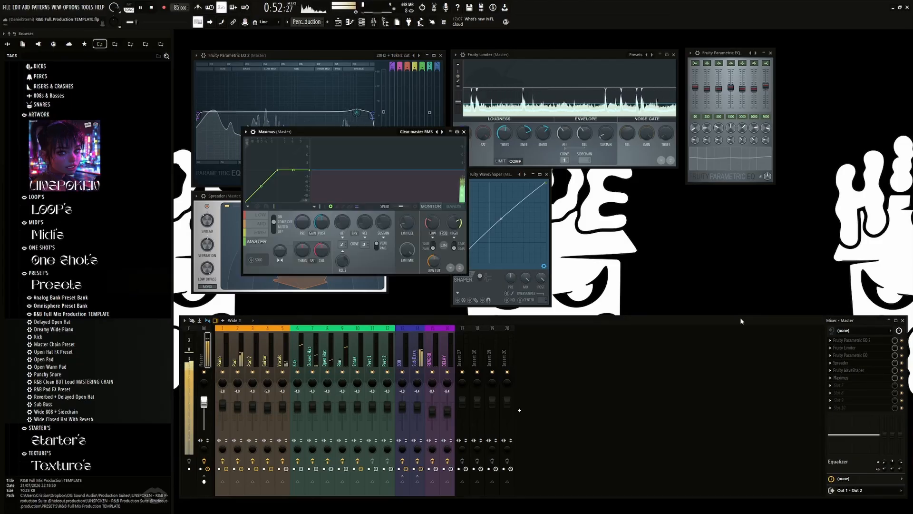
{"action": "left_click_drag", "start_coordinate": [354, 118], "coordinate": [742, 175]}
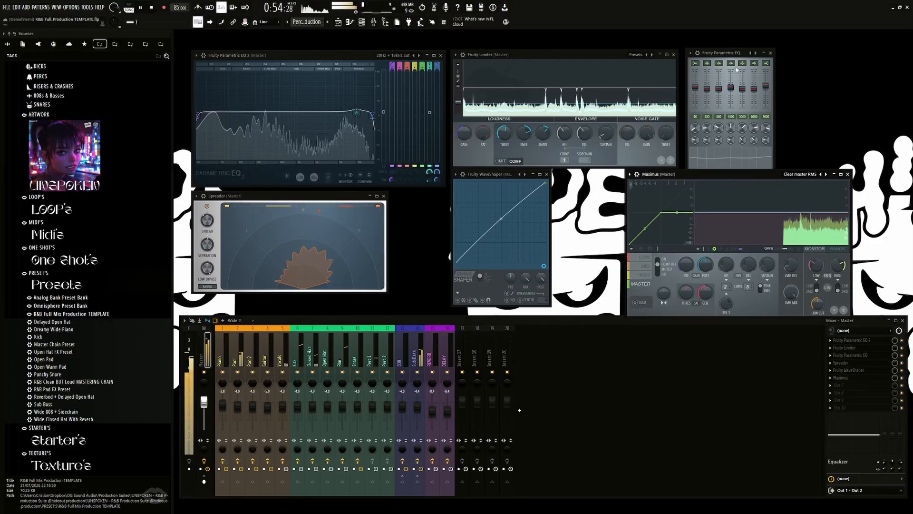
{"action": "left_click_drag", "start_coordinate": [721, 55], "coordinate": [724, 45]}
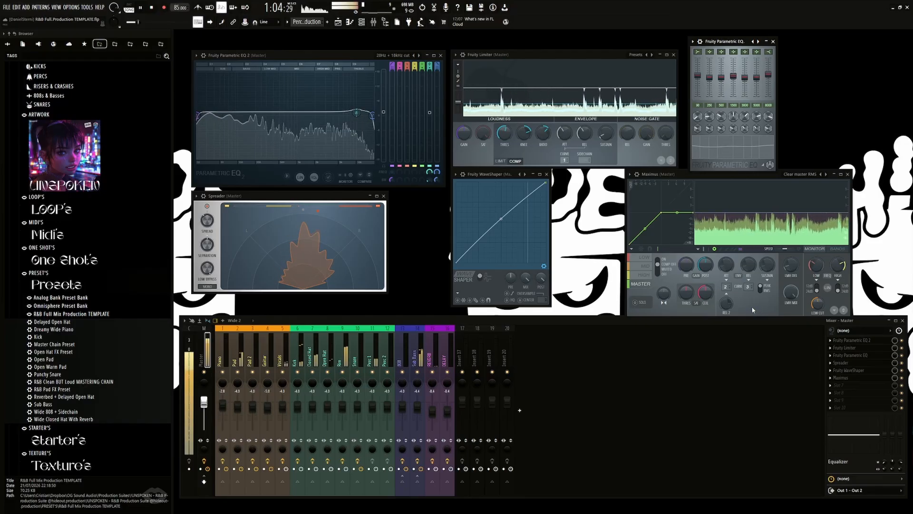
{"action": "left_click", "coordinate": [801, 174]}
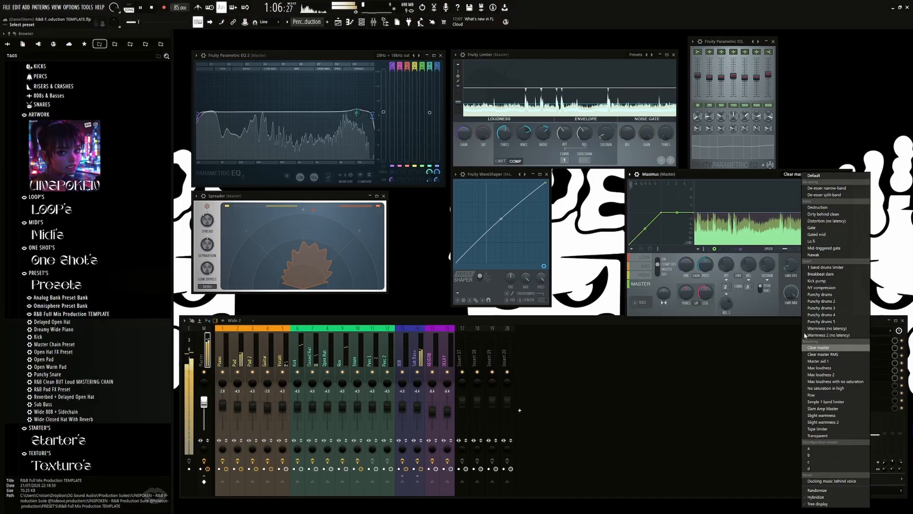
{"action": "left_click", "coordinate": [763, 169]}
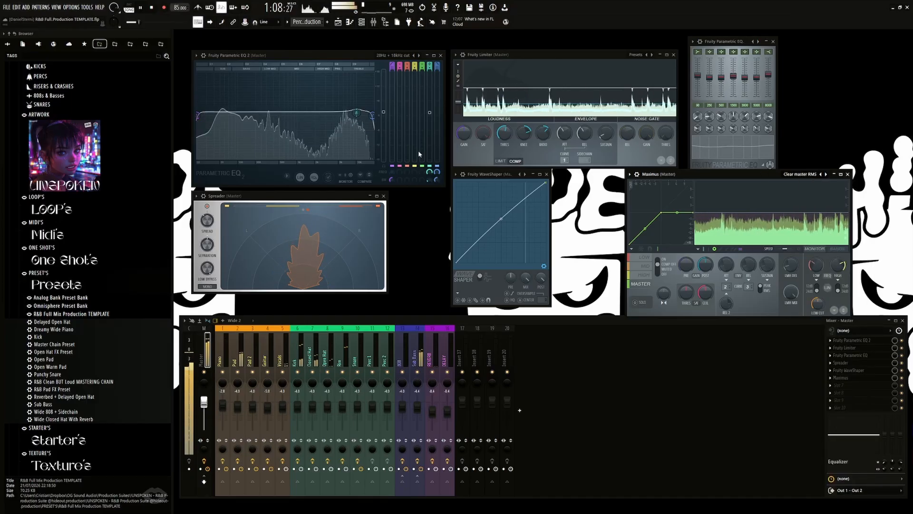
Step: Bypass and re-enable the Master's effect slots during playback to compare the mix with and without the mastering chain
{"action": "left_click", "coordinate": [204, 468]}
{"action": "left_click", "coordinate": [205, 469]}
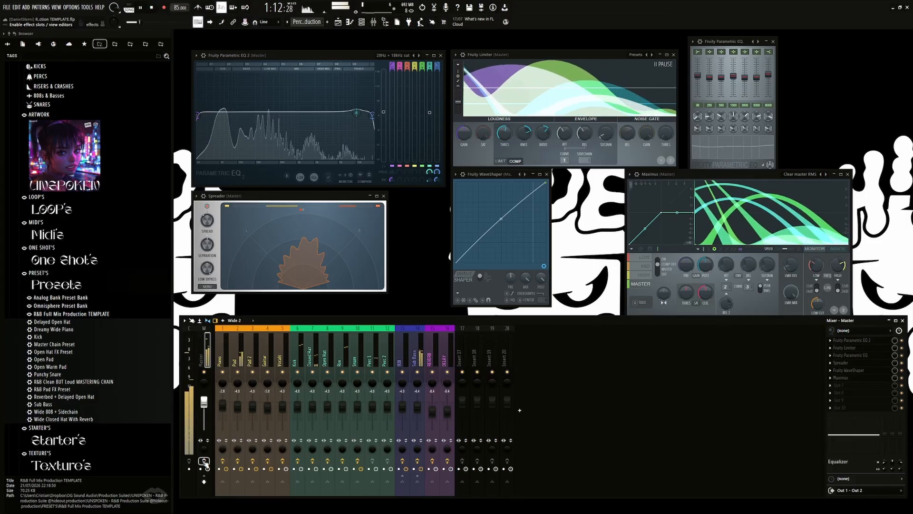
{"action": "left_click", "coordinate": [204, 462]}
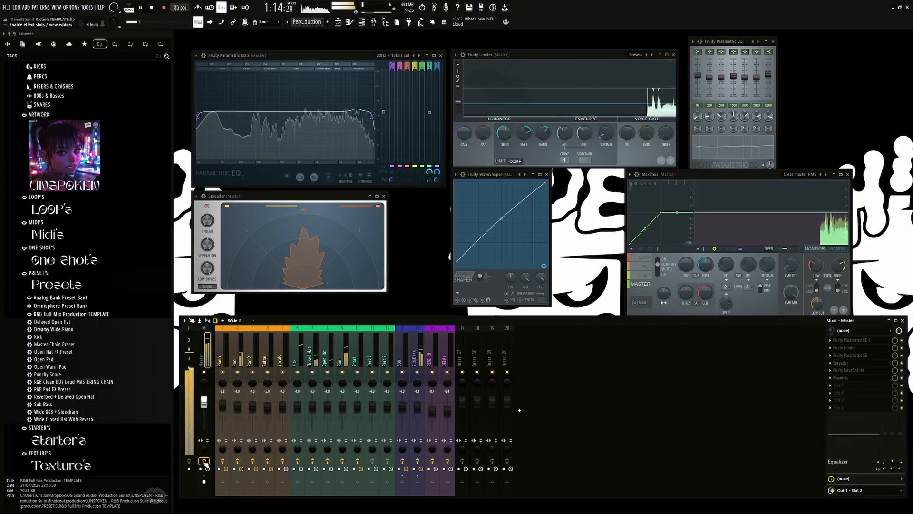